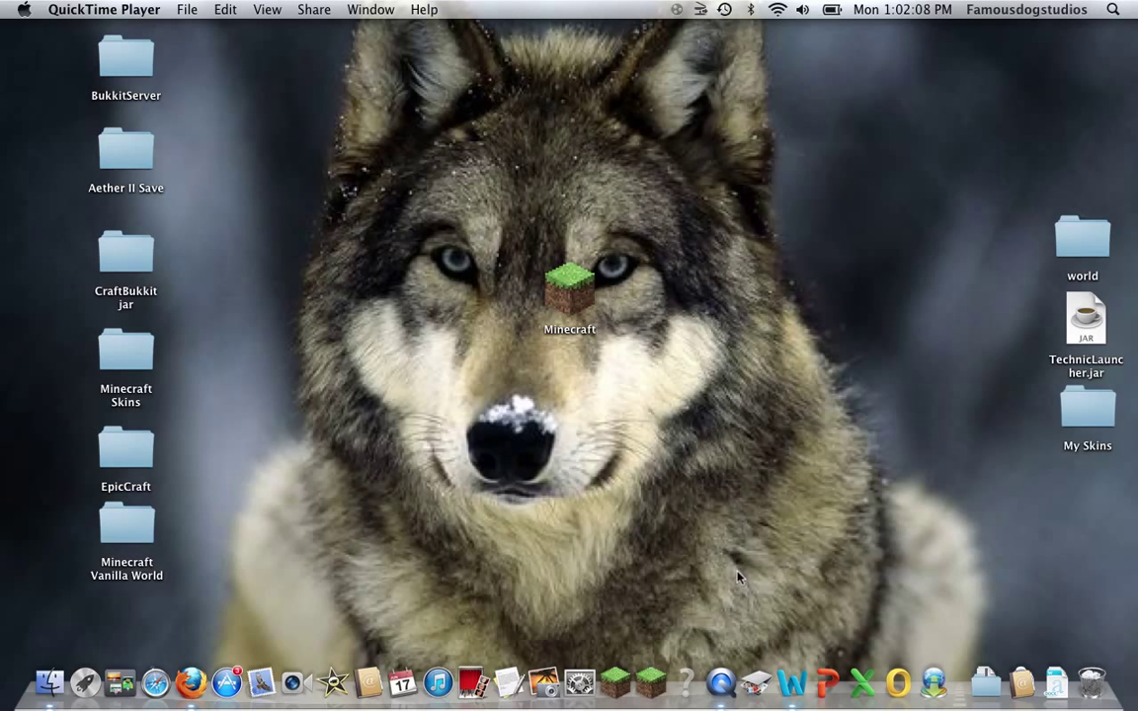
Google 'quicktime player' in Firefox, then close the Firefox window.
click(191, 683)
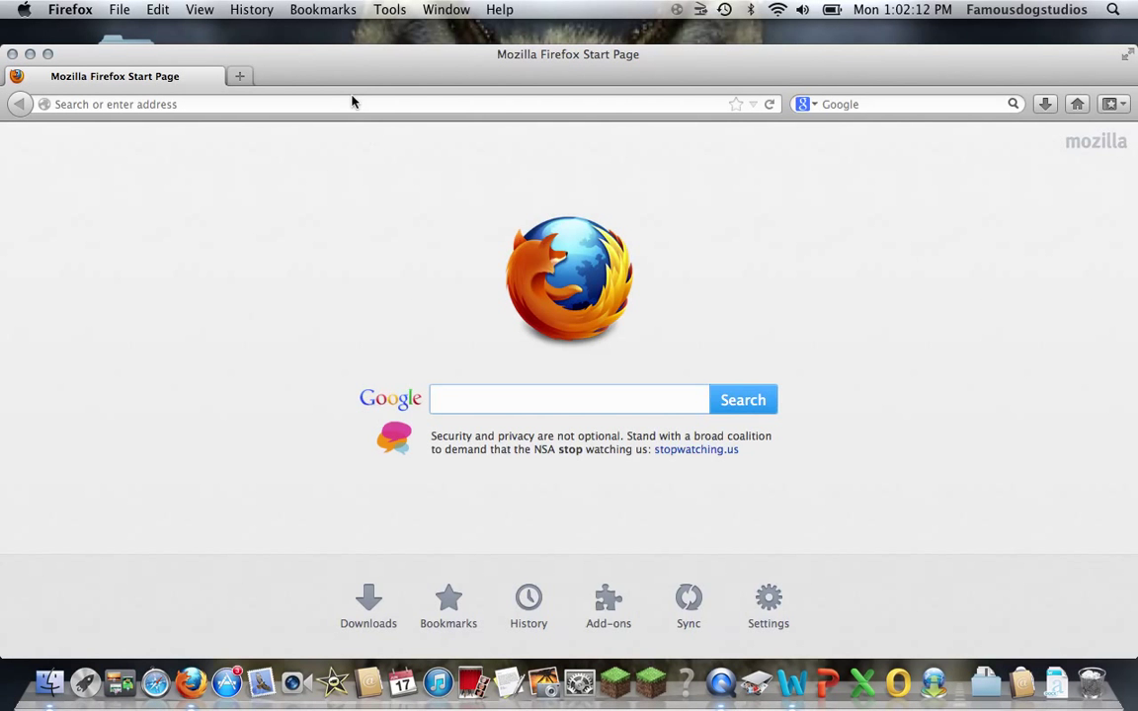
click(350, 103)
text(google.com)
key(Return)
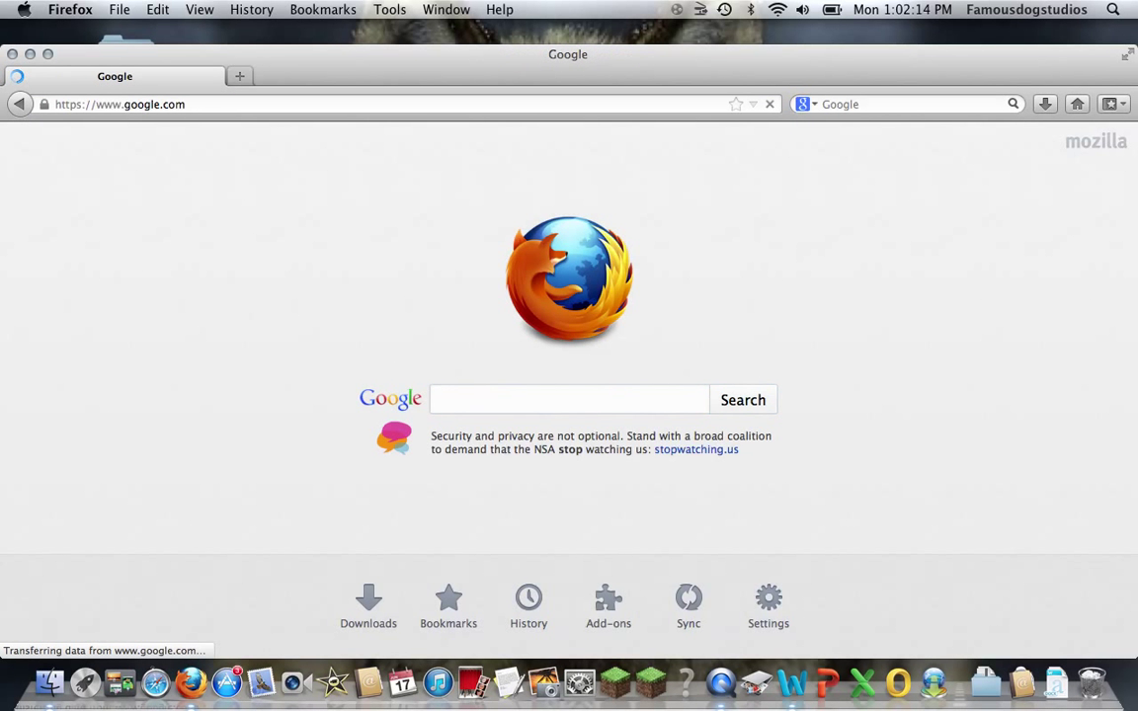
text(qucktime )
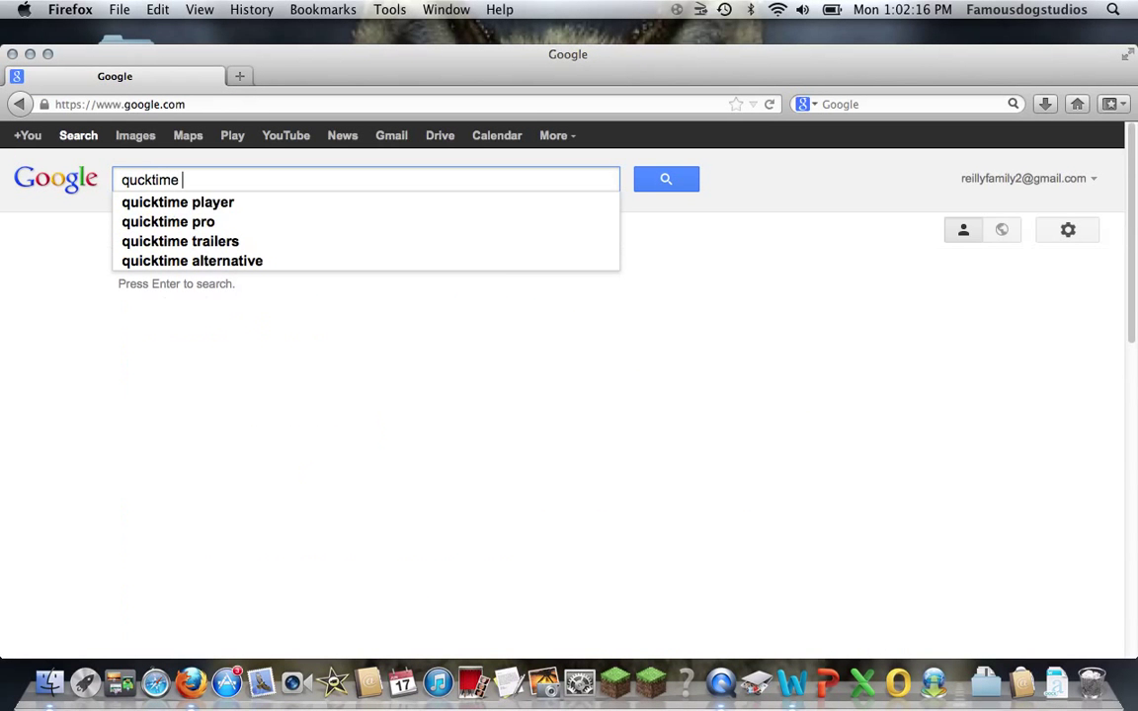
text(player)
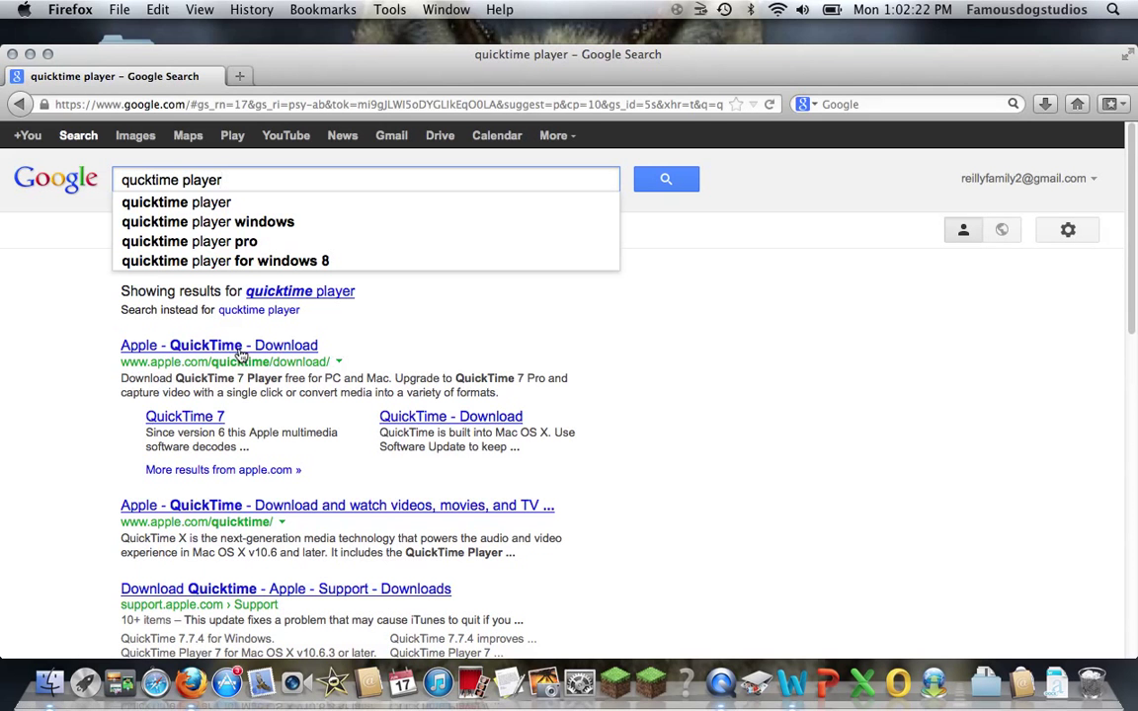
click(12, 54)
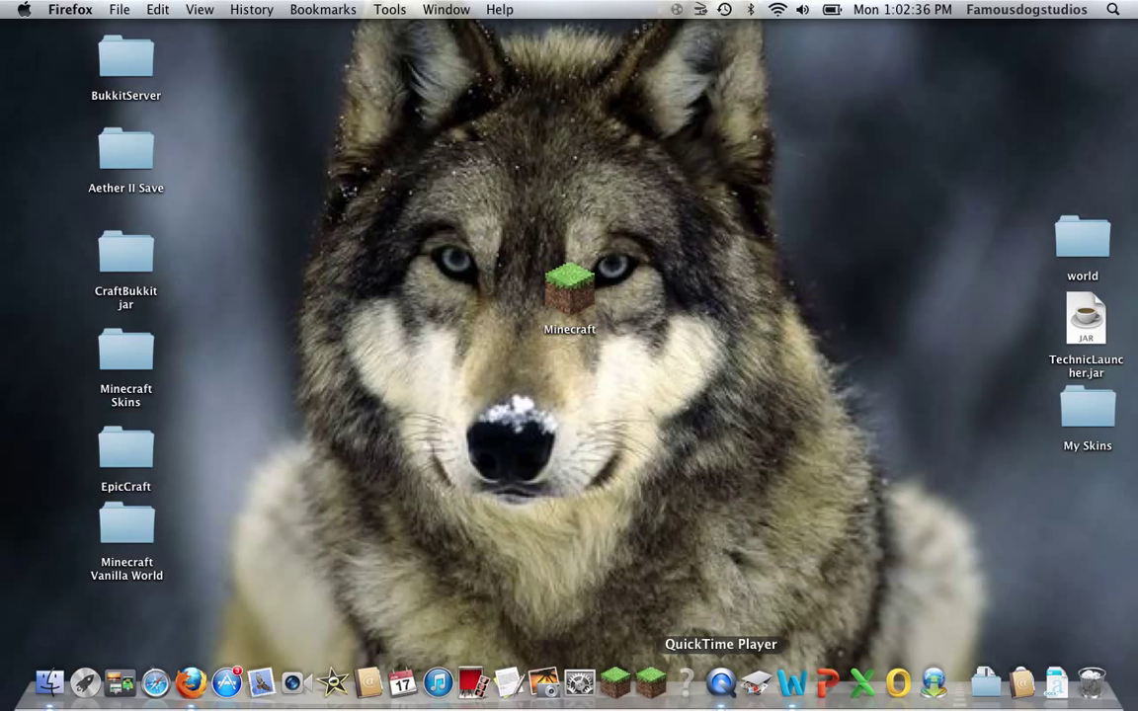
Launch QuickTime Player from the Dock and glance at its QuickTime Player menu.
click(724, 698)
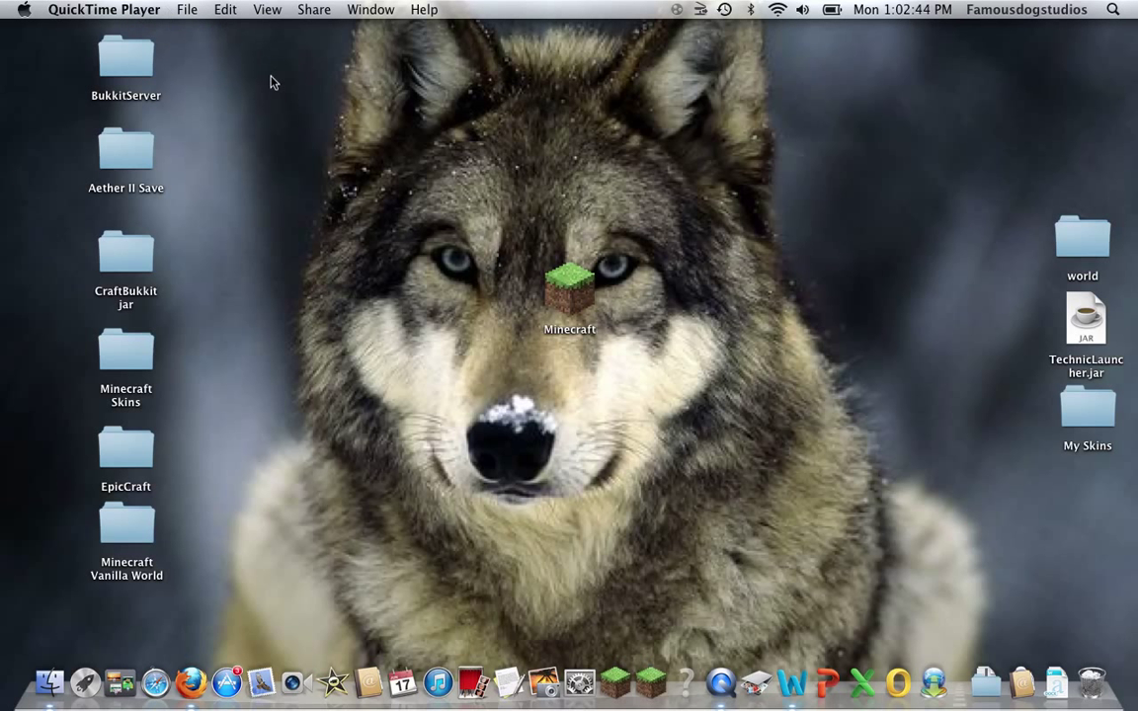
click(153, 14)
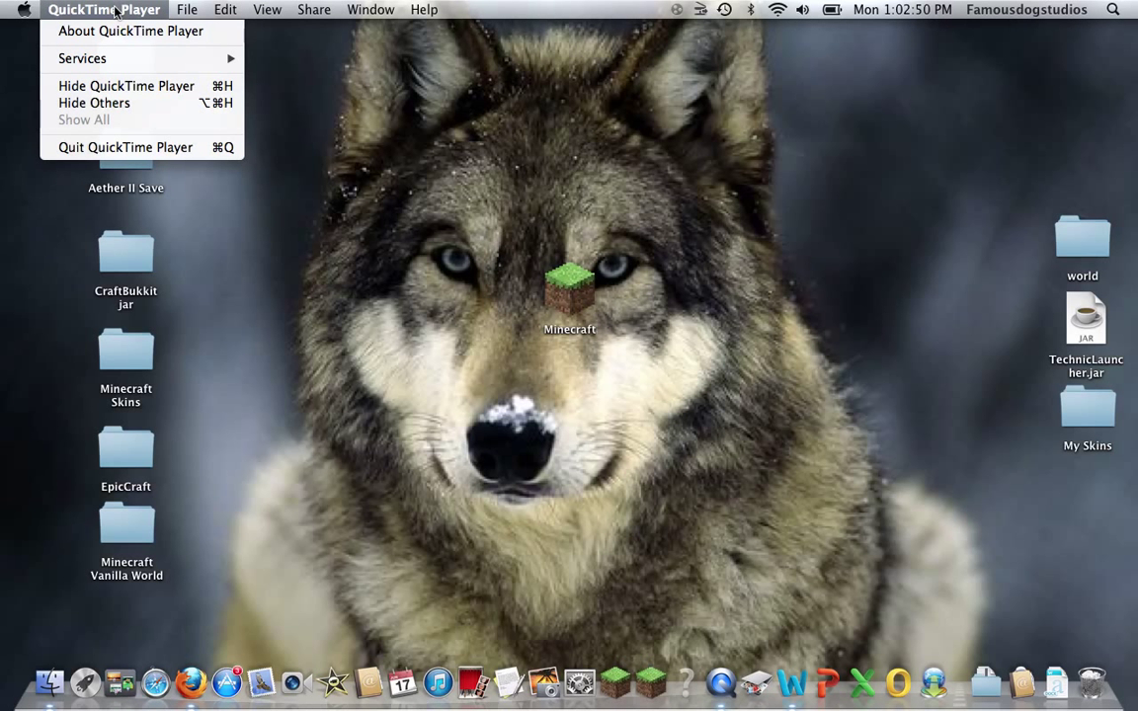
mouse_move(131, 64)
click(158, 11)
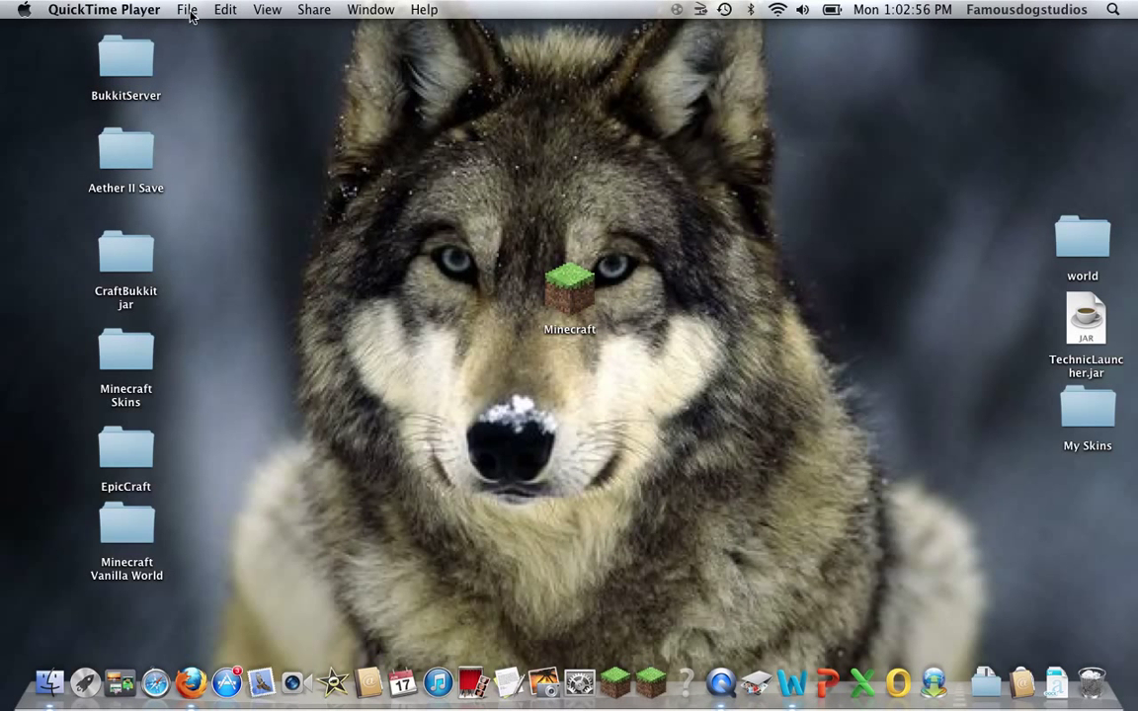
View the File menu's New Movie, Audio and Screen Recording options, then return to the desktop.
click(190, 13)
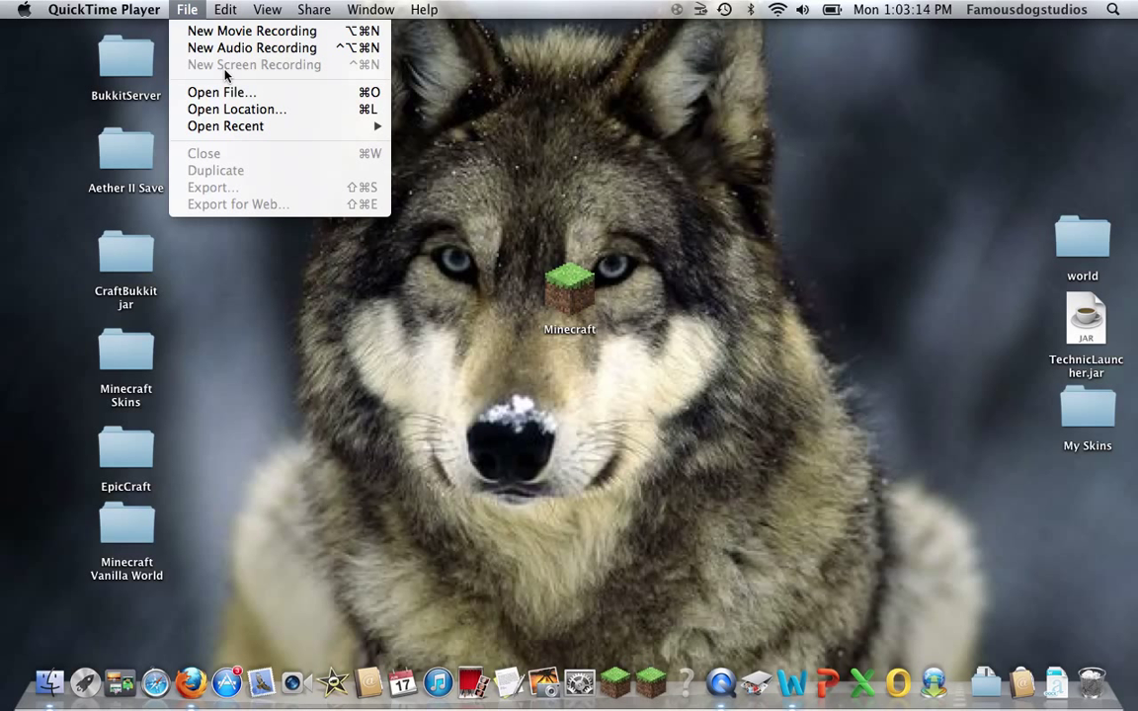
click(443, 94)
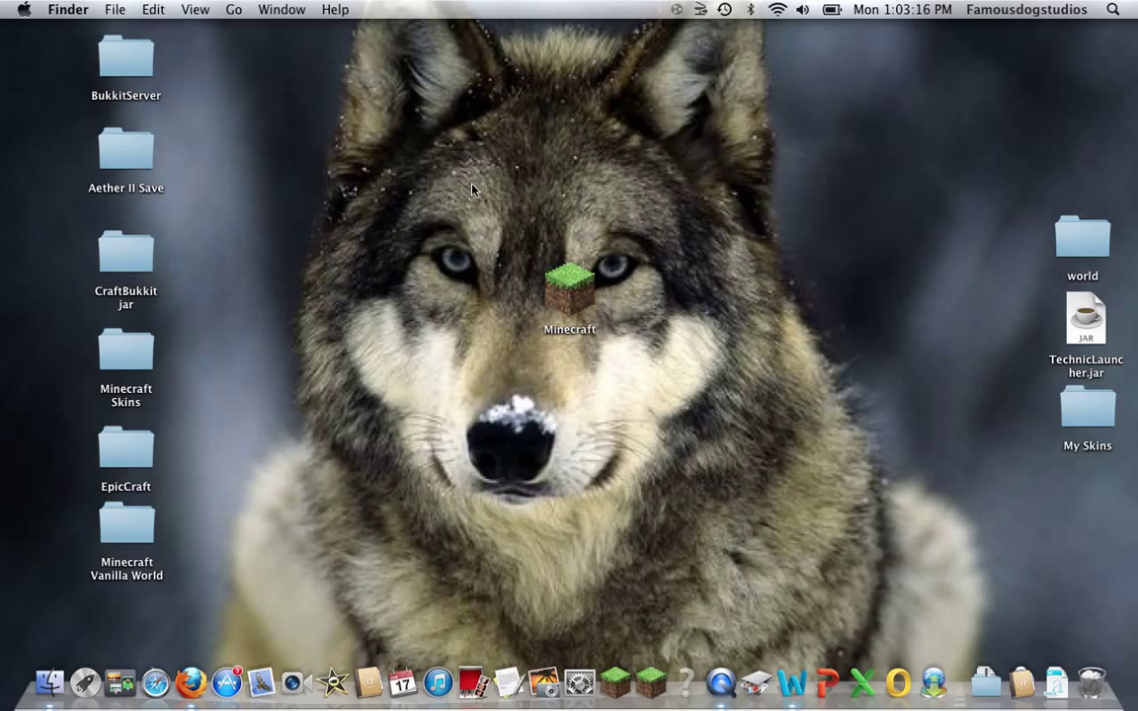